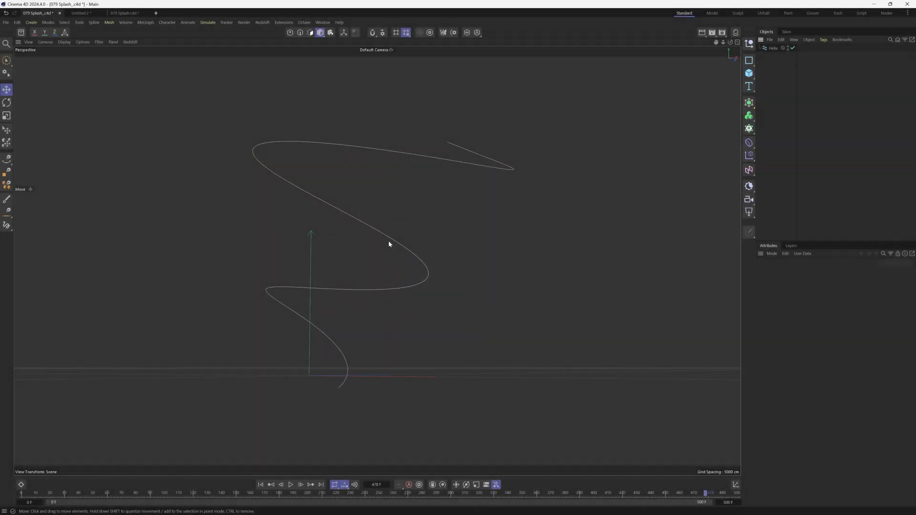
Add a Basic Emitter and set its shape to Circle
{"action": "left_click", "coordinate": [209, 23]}
{"action": "mouse_move", "coordinate": [223, 96]}
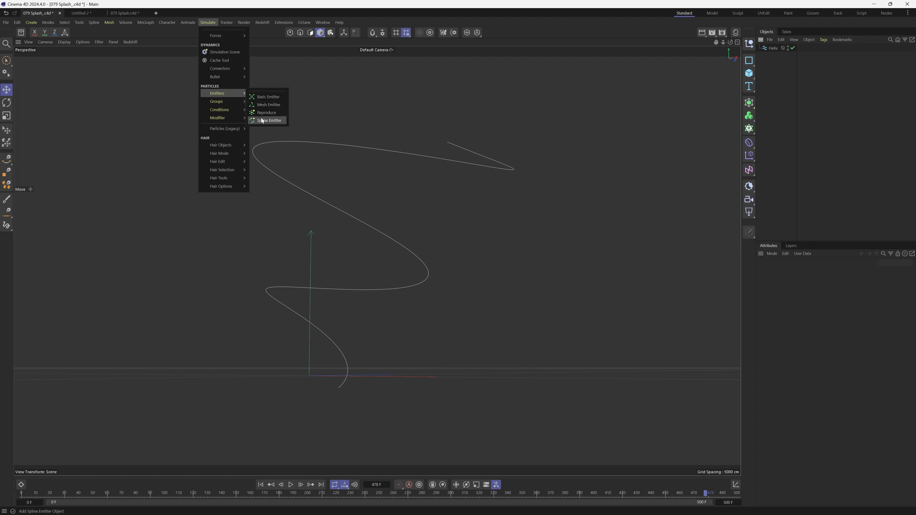
{"action": "left_click", "coordinate": [268, 97]}
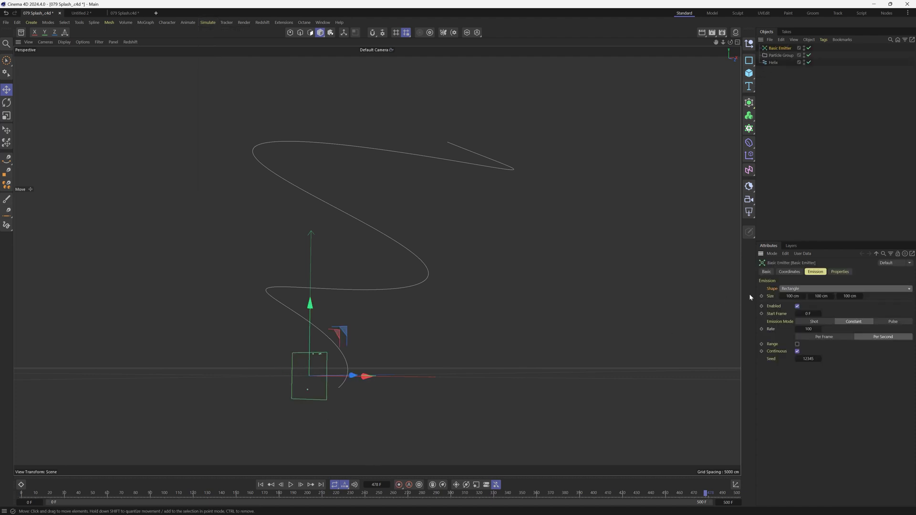
{"action": "left_click", "coordinate": [792, 289]}
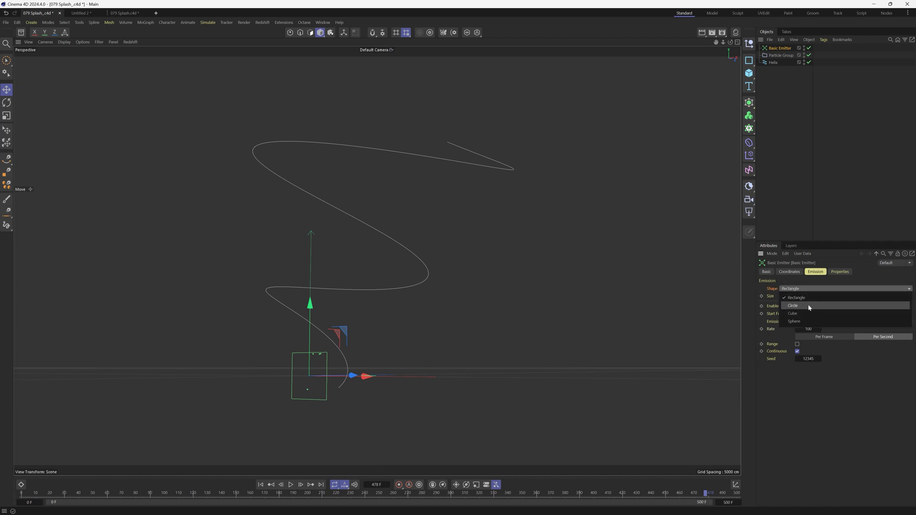
{"action": "left_click", "coordinate": [806, 305]}
Shrink the emitter to about half size, place it under the helix base, and preview to frame 88
{"action": "key", "text": "t"}
{"action": "left_click_drag", "start_coordinate": [411, 374], "coordinate": [243, 416]}
{"action": "key", "text": "e"}
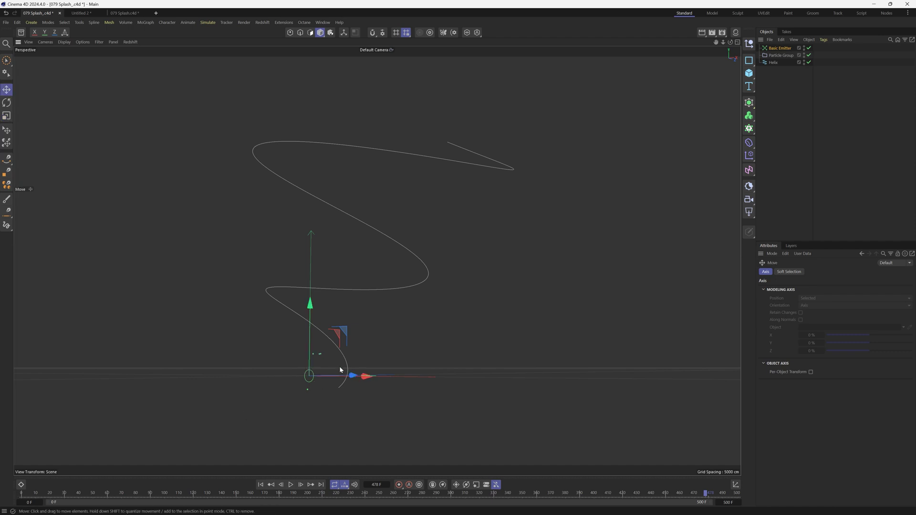
{"action": "left_click_drag", "start_coordinate": [333, 394], "coordinate": [399, 413], "text": "alt"}
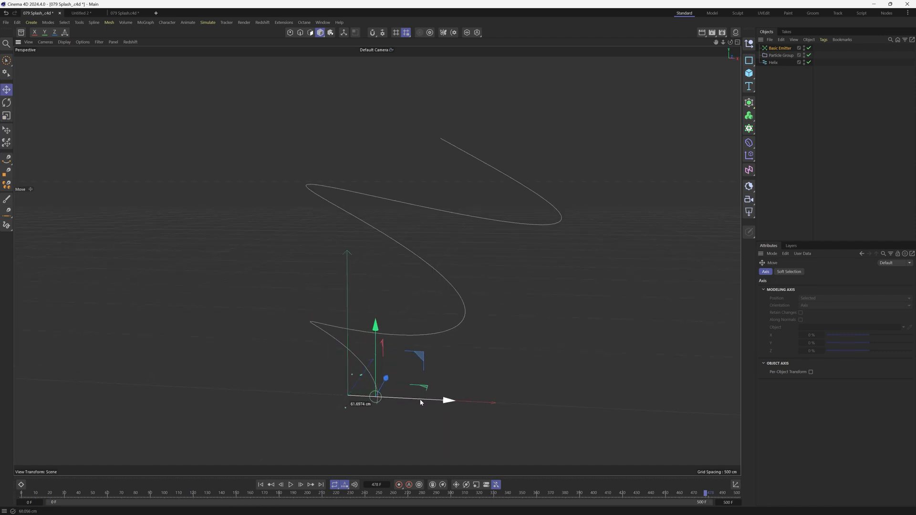
{"action": "left_click_drag", "start_coordinate": [377, 370], "coordinate": [304, 418], "text": "alt"}
{"action": "left_click", "coordinate": [261, 484]}
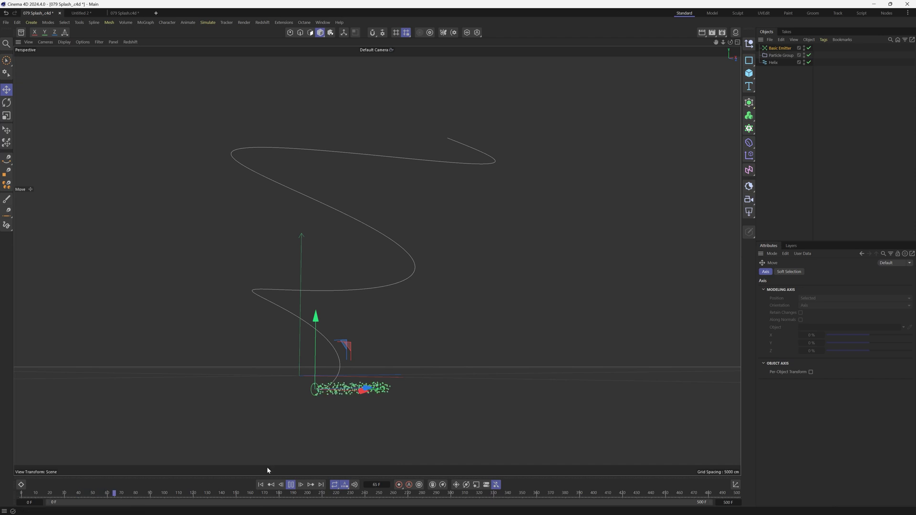
{"action": "left_click", "coordinate": [291, 485]}
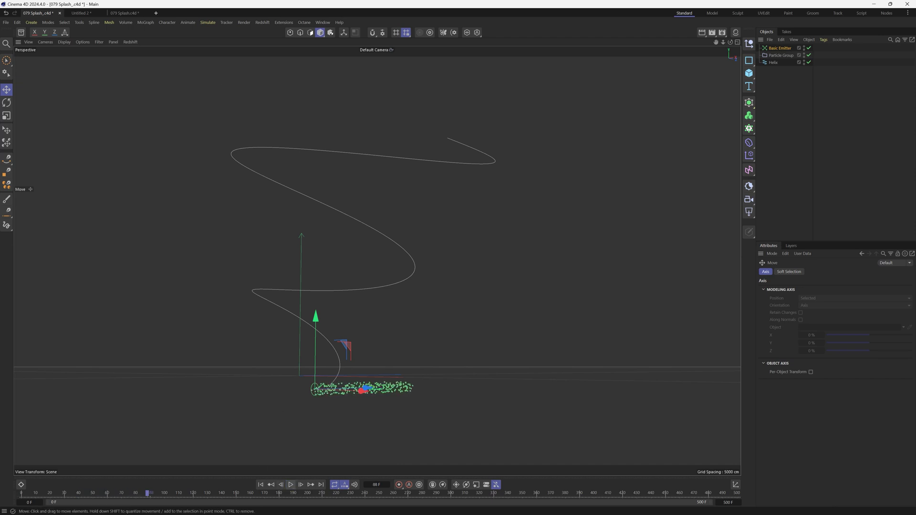
Add a Field Force inside the Particle Group, driven by the Helix, with Set Absolute Velocity
{"action": "left_click", "coordinate": [208, 23]}
{"action": "mouse_move", "coordinate": [228, 38]}
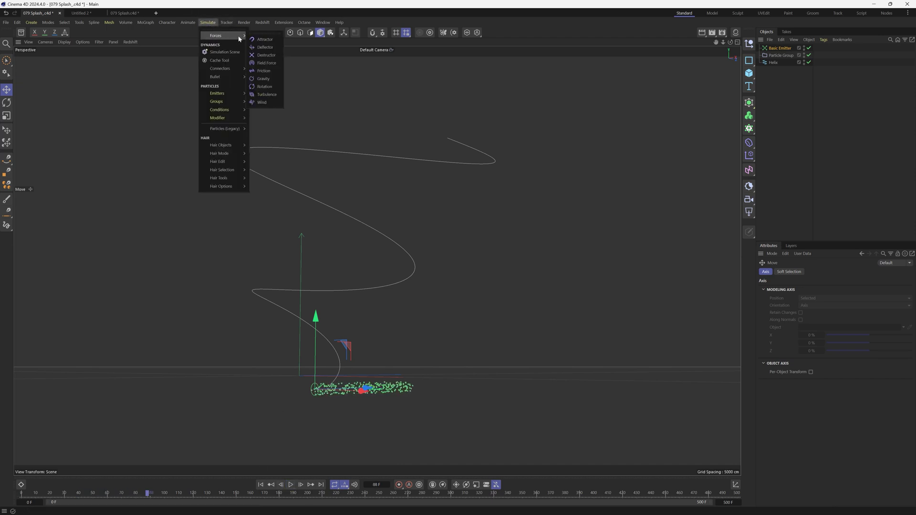
{"action": "left_click", "coordinate": [265, 63]}
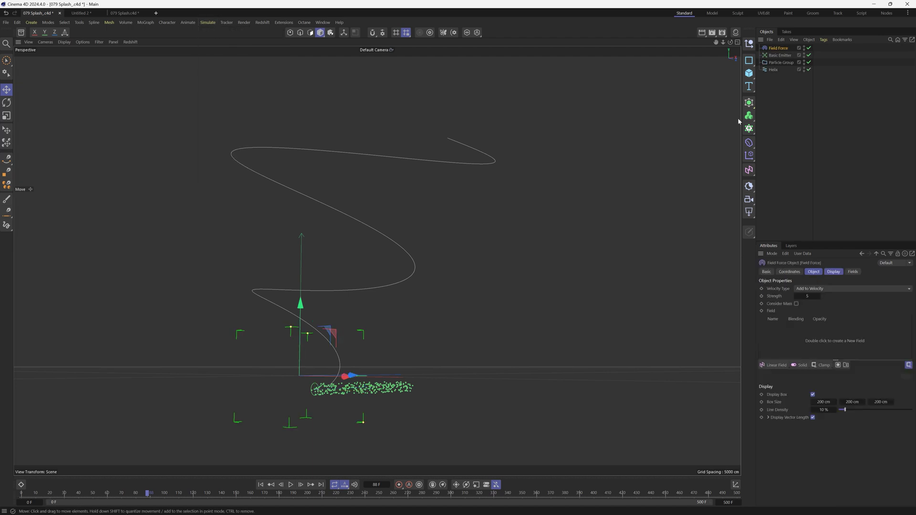
{"action": "mouse_move", "coordinate": [783, 49]}
{"action": "left_mouse_down"}
{"action": "mouse_move", "coordinate": [785, 66]}
{"action": "mouse_move", "coordinate": [790, 55]}
{"action": "left_mouse_up"}
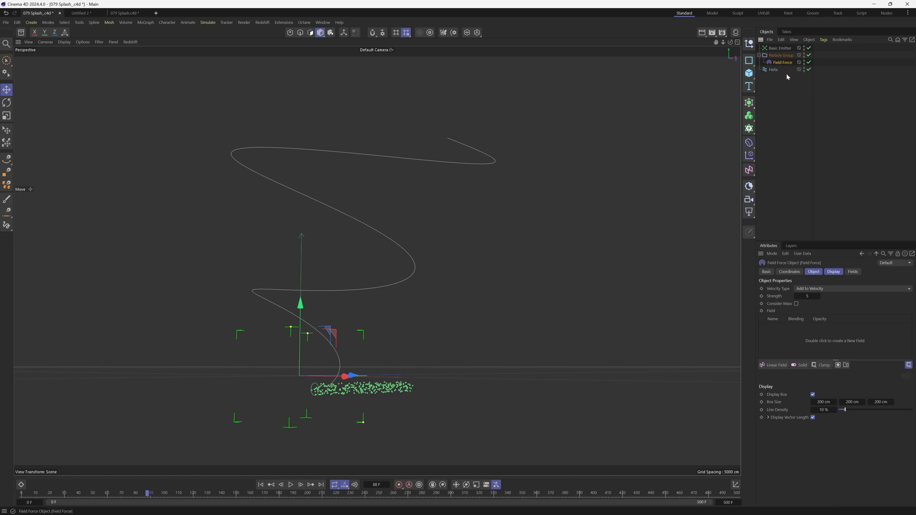
{"action": "left_click_drag", "start_coordinate": [790, 314], "coordinate": [812, 337]}
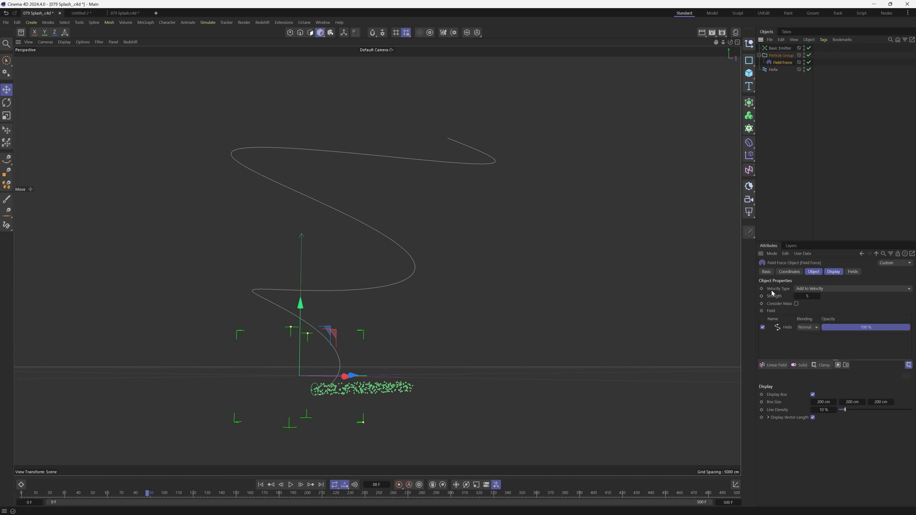
{"action": "left_click", "coordinate": [812, 290]}
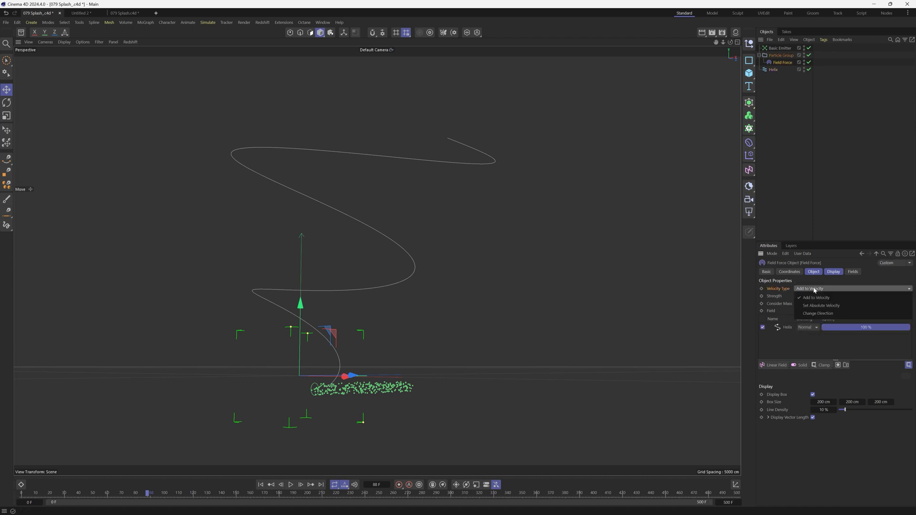
{"action": "left_click", "coordinate": [827, 308]}
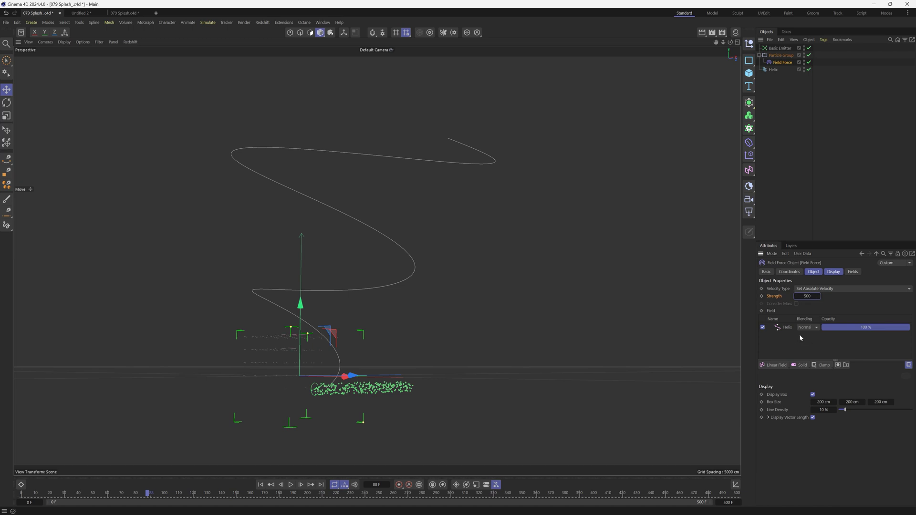
Set the Helix field layer's direction Length to Normalize and preview the stream up to frame 95
{"action": "left_click", "coordinate": [784, 328]}
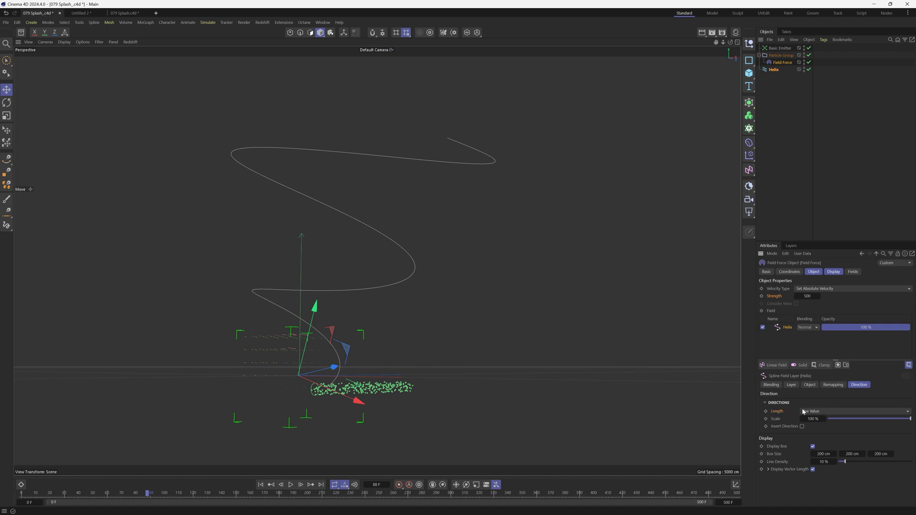
{"action": "left_click", "coordinate": [818, 413]}
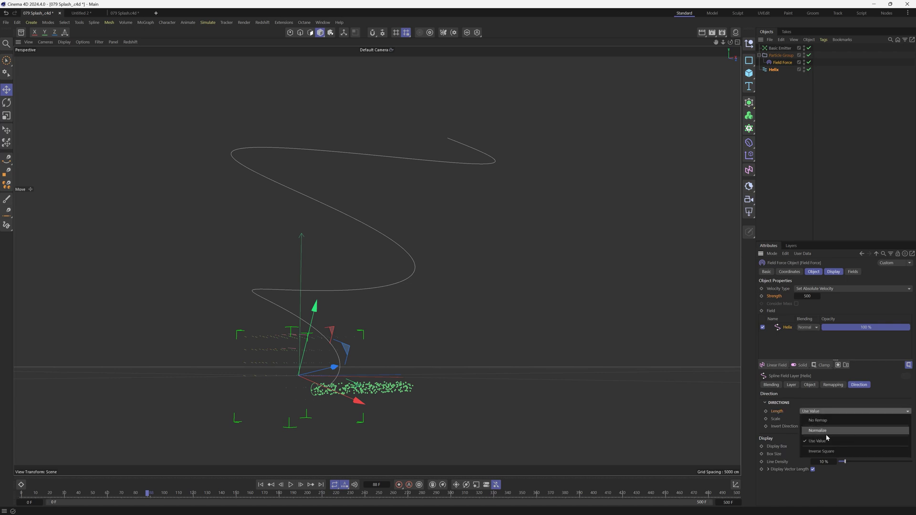
{"action": "left_click", "coordinate": [825, 431]}
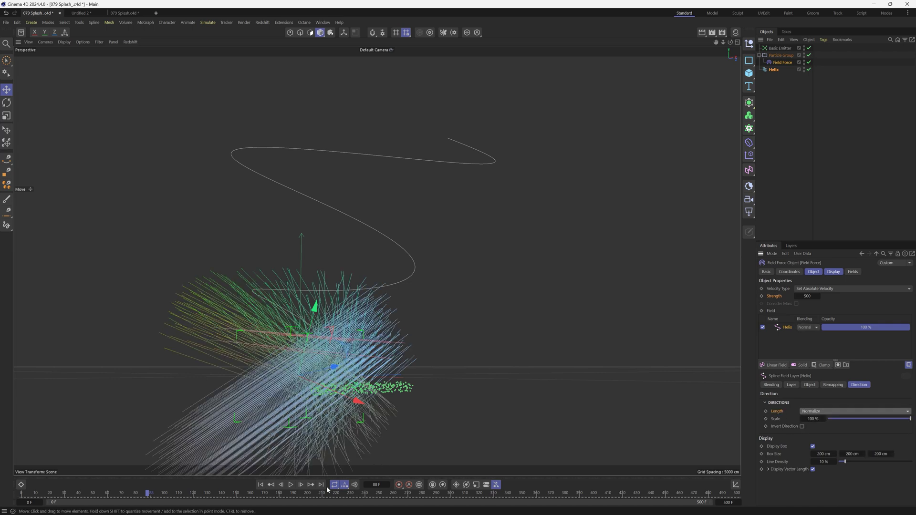
{"action": "left_click", "coordinate": [291, 485]}
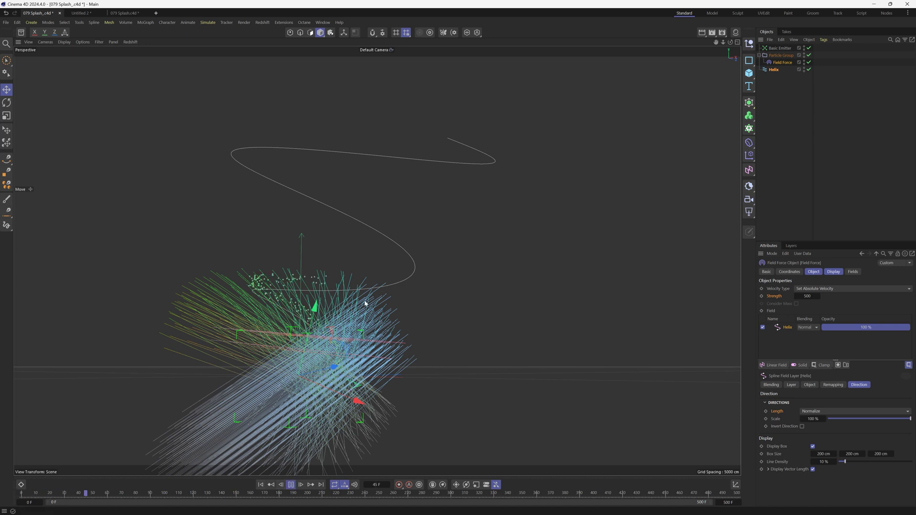
{"action": "left_click", "coordinate": [291, 484]}
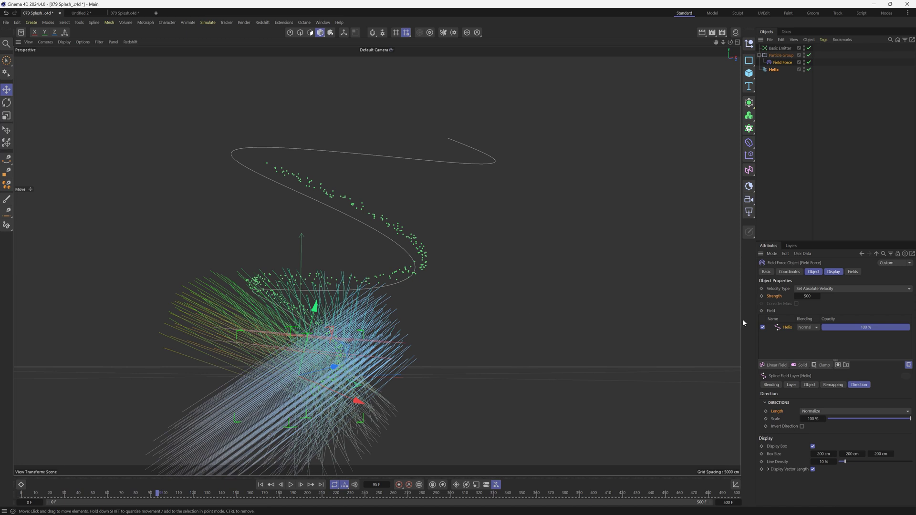
Hide the Field Force's box outline in the viewport and rewind to frame 0
{"action": "left_click", "coordinate": [829, 273]}
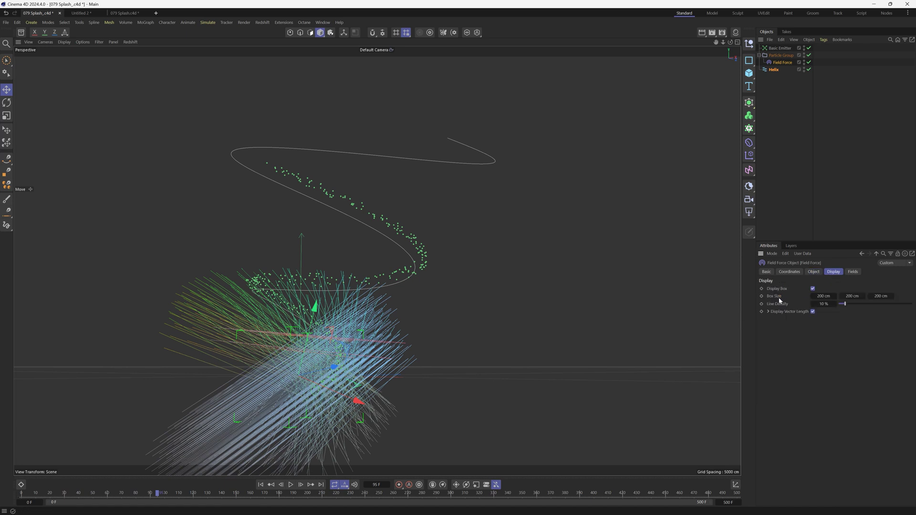
{"action": "left_click", "coordinate": [813, 290]}
{"action": "left_click", "coordinate": [261, 485]}
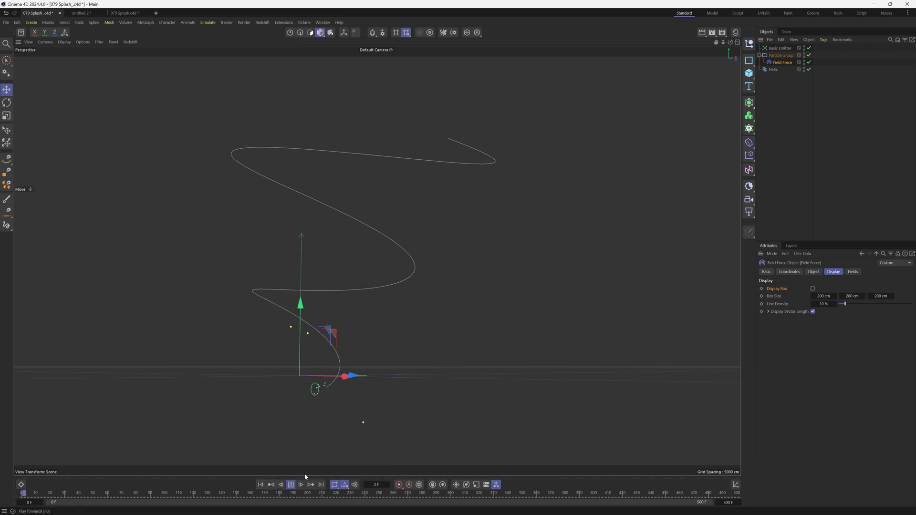
Set the Basic Emitter's birth rate to 10000 and play until the stream fills the helix
{"action": "left_click", "coordinate": [779, 48]}
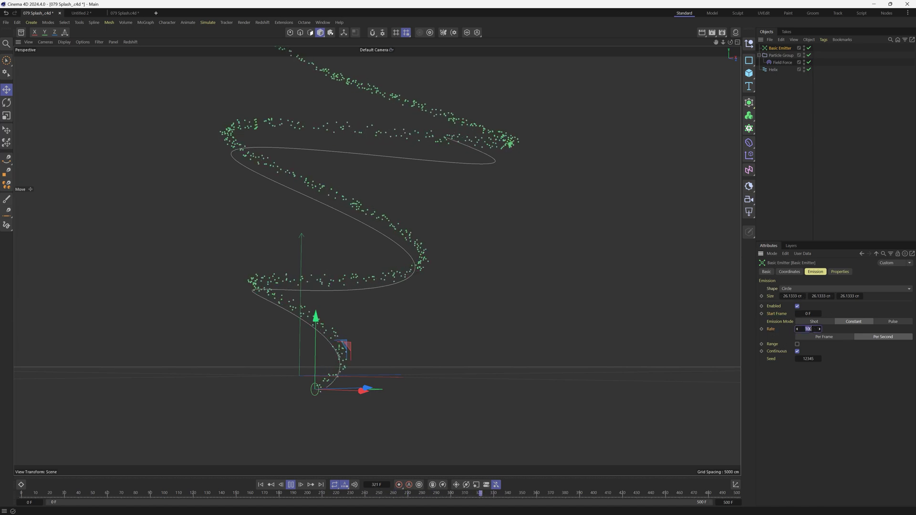
{"action": "left_click", "coordinate": [808, 329]}
{"action": "type", "text": "10000"}
{"action": "key", "text": "Return"}
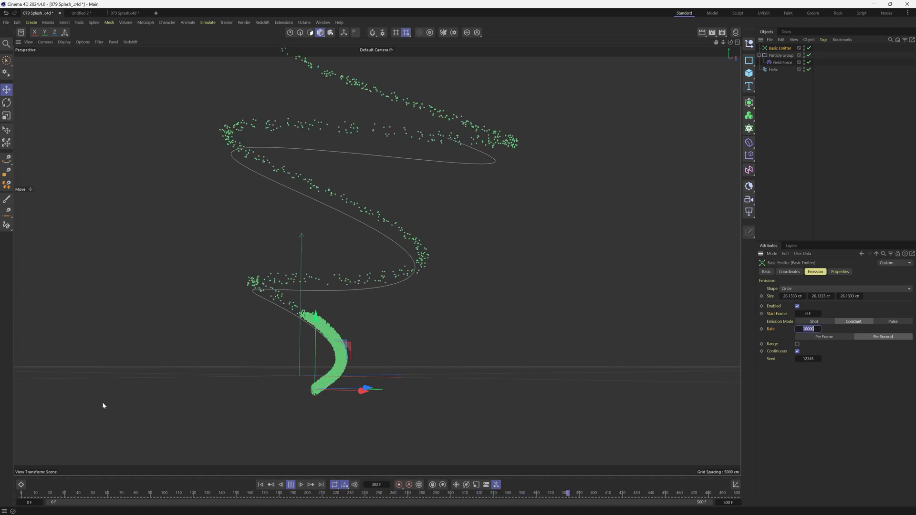
{"action": "left_click", "coordinate": [261, 485]}
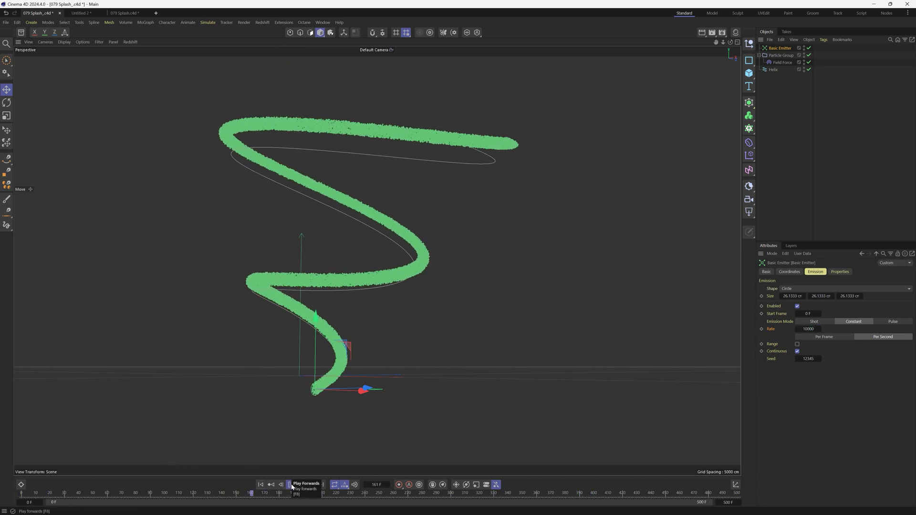
{"action": "key", "text": "F8"}
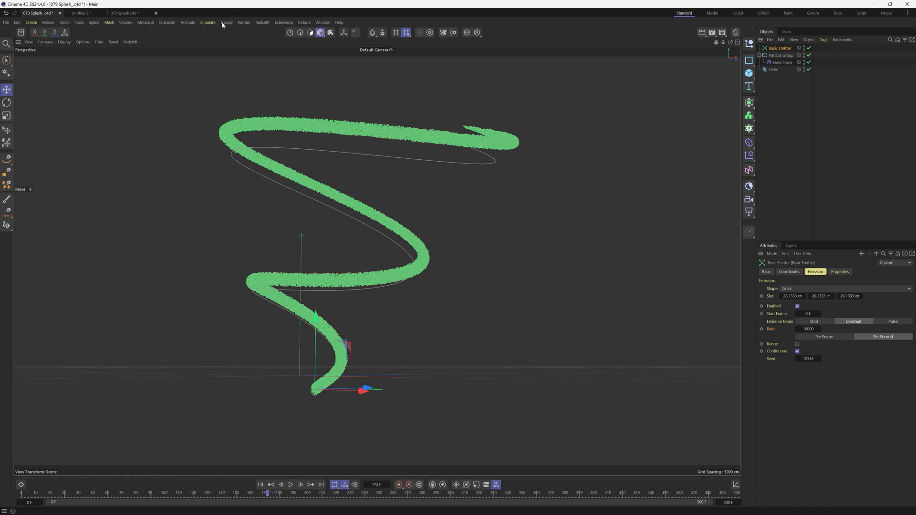
{"action": "left_click", "coordinate": [208, 23]}
Add a Turbulence force inside the Particle Group below the Field Force
{"action": "mouse_move", "coordinate": [225, 35]}
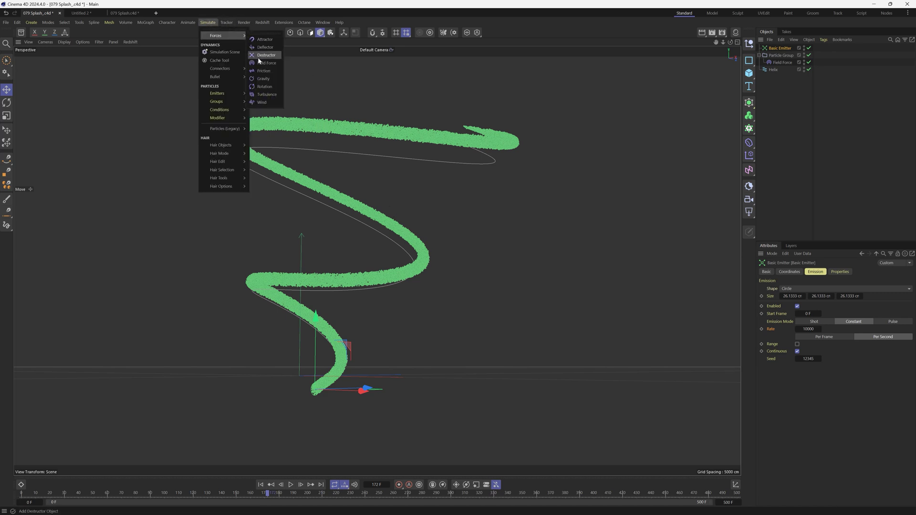
{"action": "left_click", "coordinate": [266, 95]}
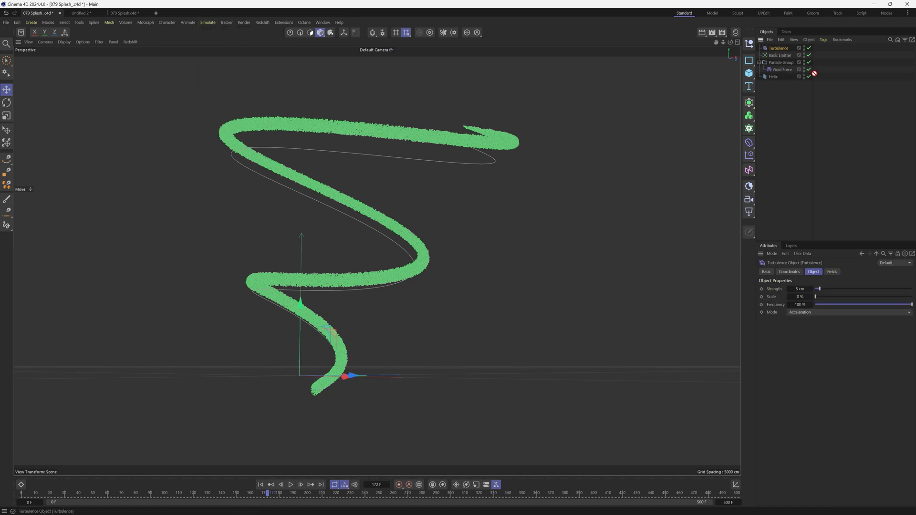
{"action": "left_click_drag", "start_coordinate": [813, 73], "coordinate": [782, 75]}
{"action": "left_click", "coordinate": [782, 62]}
Give the Turbulence force 200 cm strength and 25 % scale
{"action": "left_click", "coordinate": [779, 71]}
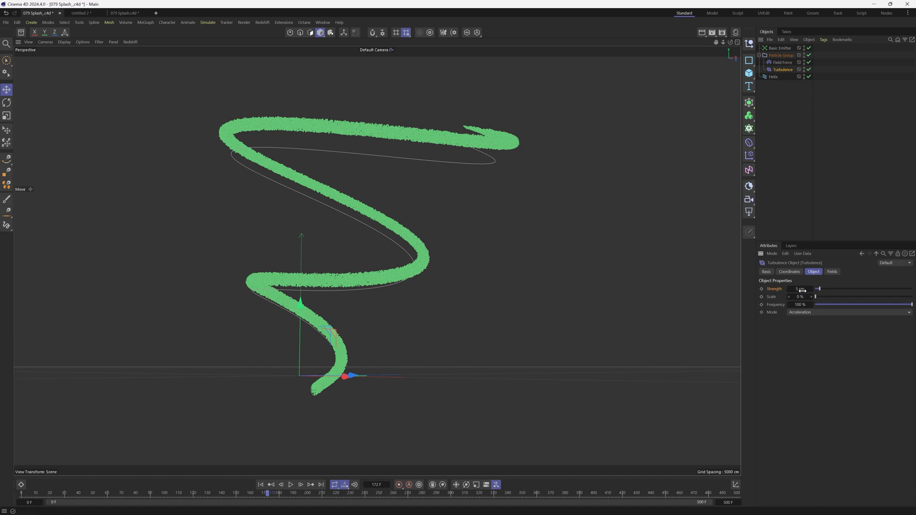
{"action": "key", "text": "Tab"}
{"action": "type", "text": "25"}
{"action": "key", "text": "Tab"}
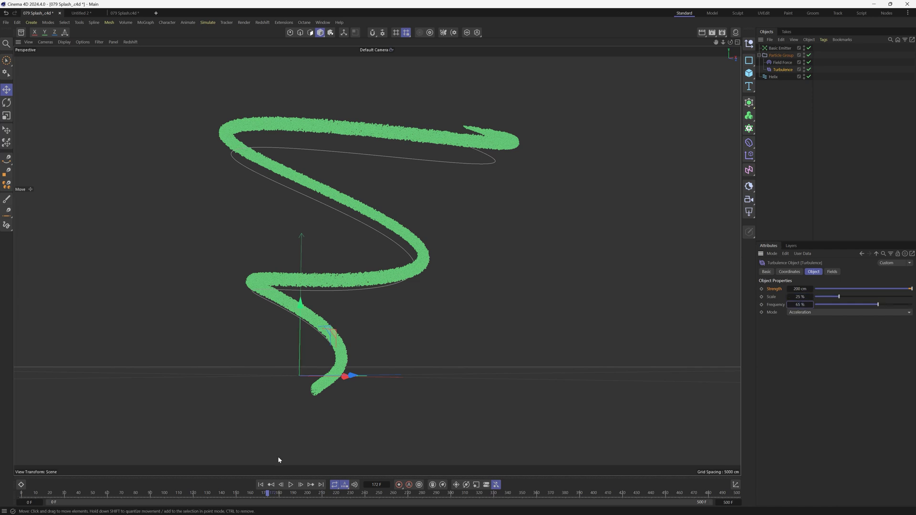
Replay the simulation from frame 0 to preview the turbulent stream, then rewind
{"action": "left_click", "coordinate": [261, 484]}
{"action": "left_click", "coordinate": [292, 485]}
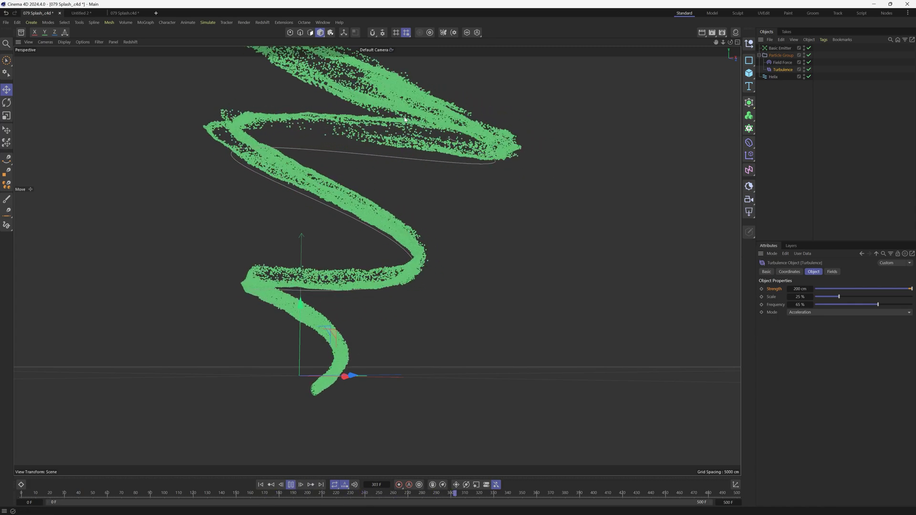
{"action": "left_click", "coordinate": [291, 485]}
{"action": "left_click", "coordinate": [260, 484]}
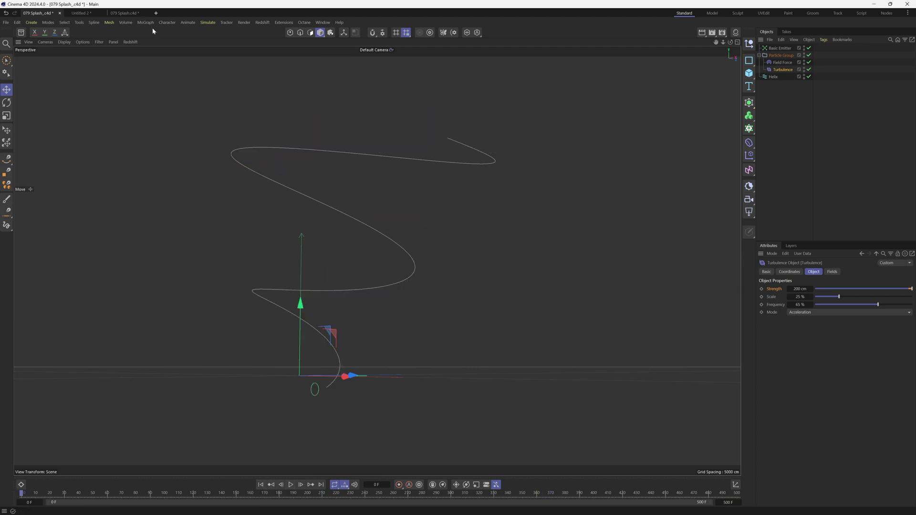
Add a Friction force below Turbulence in the Particle Group with strength 40 and Force mode
{"action": "left_click", "coordinate": [207, 22]}
{"action": "mouse_move", "coordinate": [215, 35]}
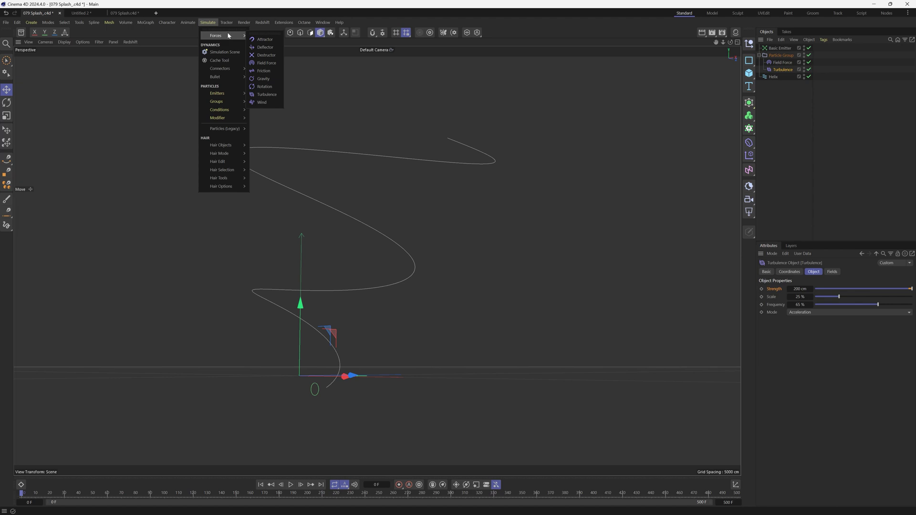
{"action": "left_click", "coordinate": [264, 71]}
{"action": "left_click_drag", "start_coordinate": [787, 63], "coordinate": [787, 81]}
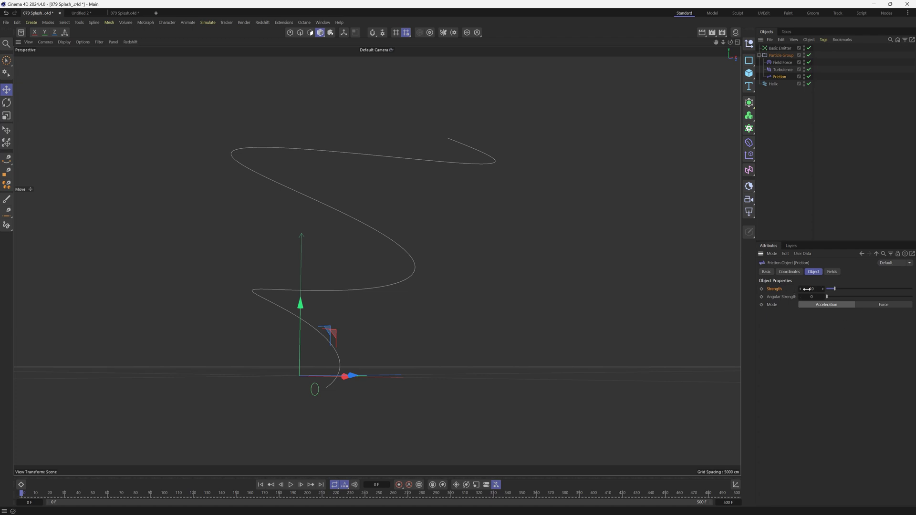
{"action": "type", "text": "40"}
{"action": "key", "text": "Tab"}
{"action": "left_click", "coordinate": [882, 304]}
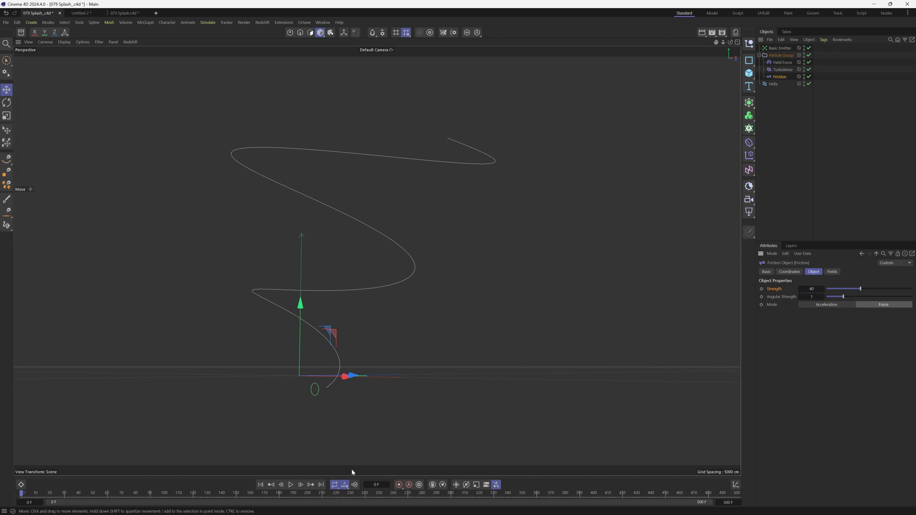
Play the simulation with friction applied, stopping at frame 426
{"action": "left_click", "coordinate": [290, 485]}
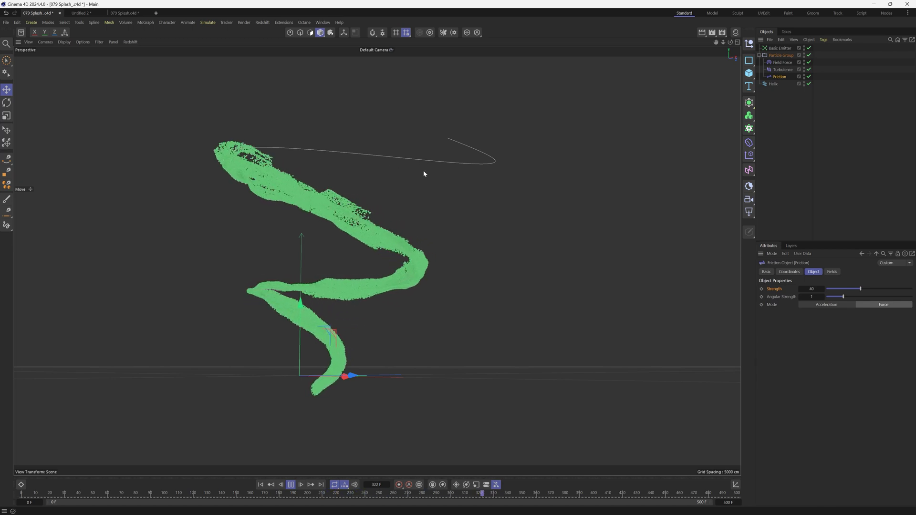
{"action": "left_click", "coordinate": [290, 484]}
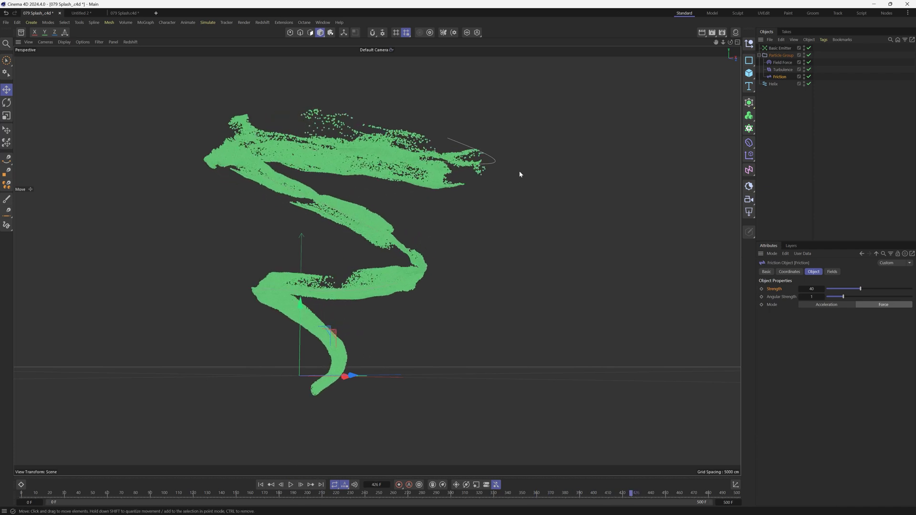
{"action": "left_click", "coordinate": [748, 117]}
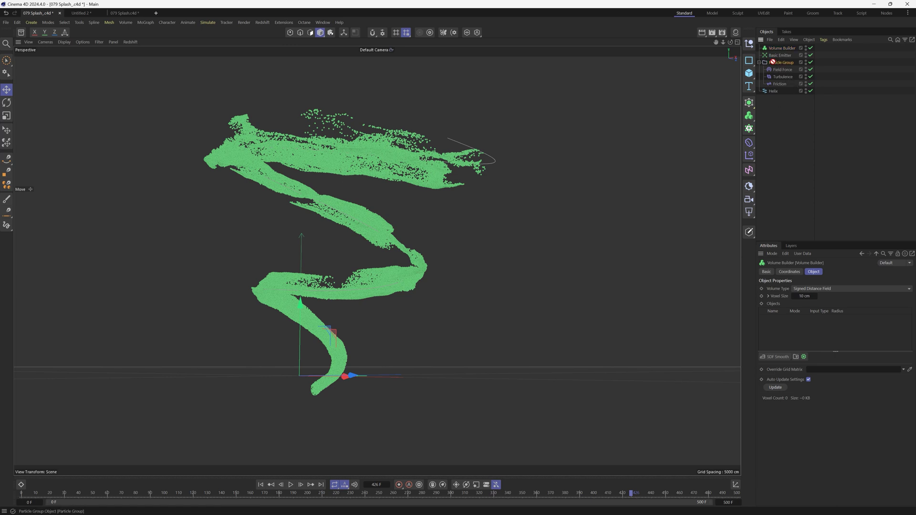
Feed the Particle Group into the Volume Builder, use 2 cm voxels, and add an SDF Smooth filter
{"action": "left_click_drag", "start_coordinate": [820, 336], "coordinate": [799, 328]}
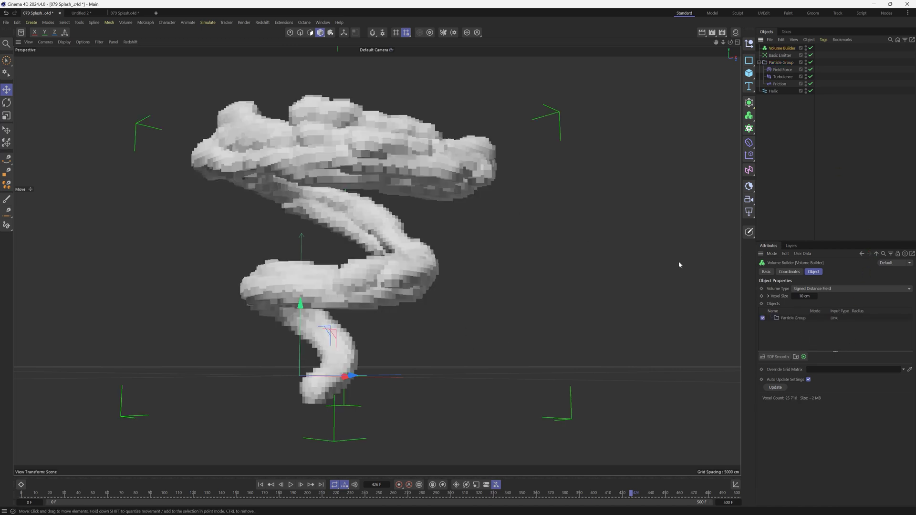
{"action": "double_click", "coordinate": [805, 296]}
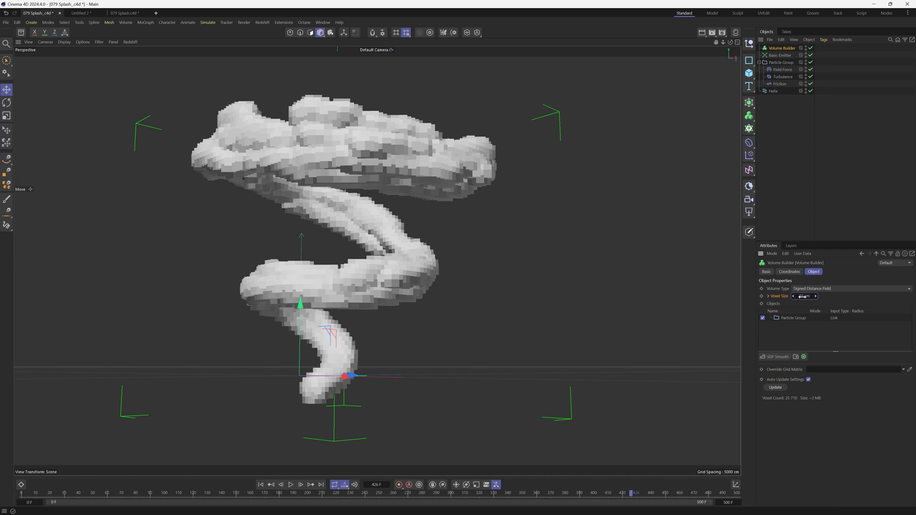
{"action": "type", "text": "2"}
{"action": "key", "text": "Return"}
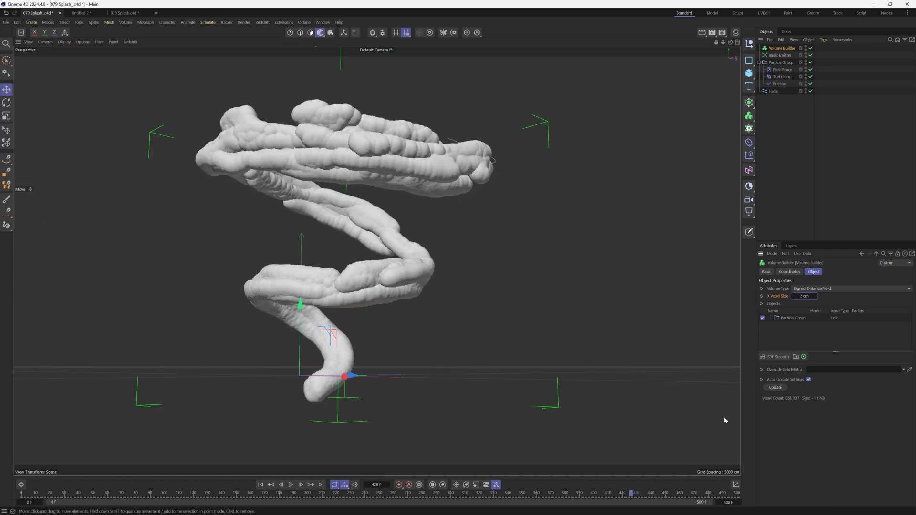
{"action": "left_click", "coordinate": [777, 357]}
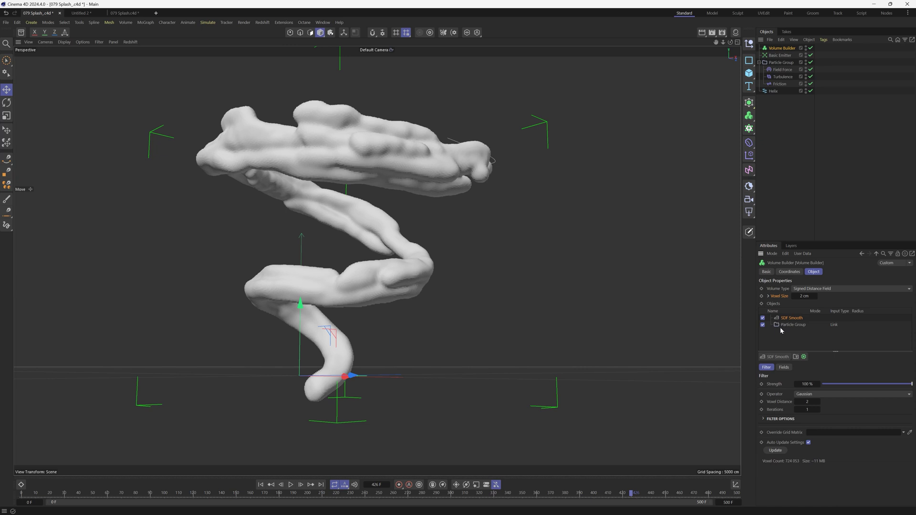
Set the Particle Group input's radius in the Volume Builder to 5 cm
{"action": "left_click", "coordinate": [794, 325]}
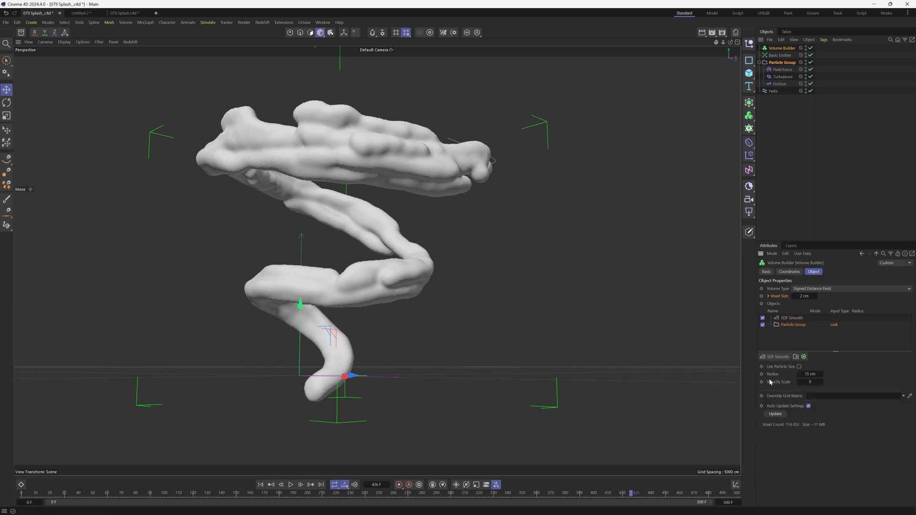
{"action": "left_click", "coordinate": [810, 375]}
{"action": "type", "text": "50"}
{"action": "key", "text": "Return"}
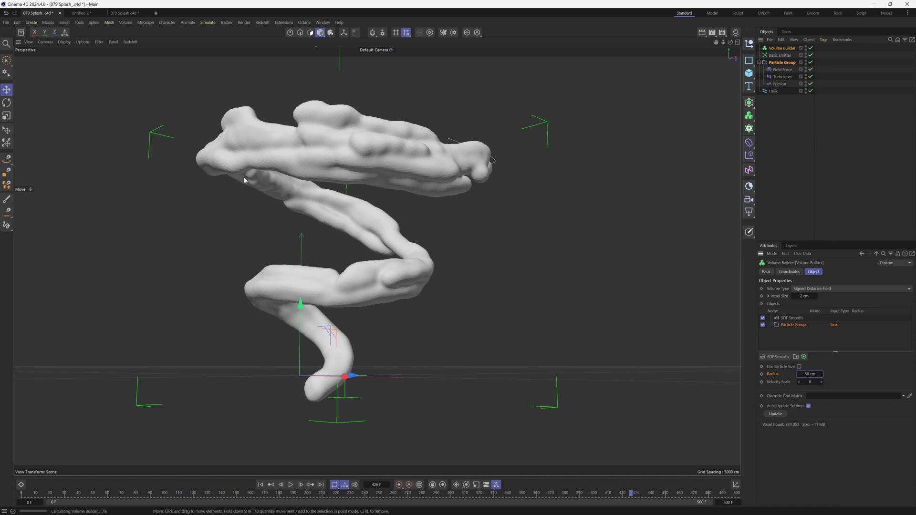
{"action": "left_click", "coordinate": [814, 374]}
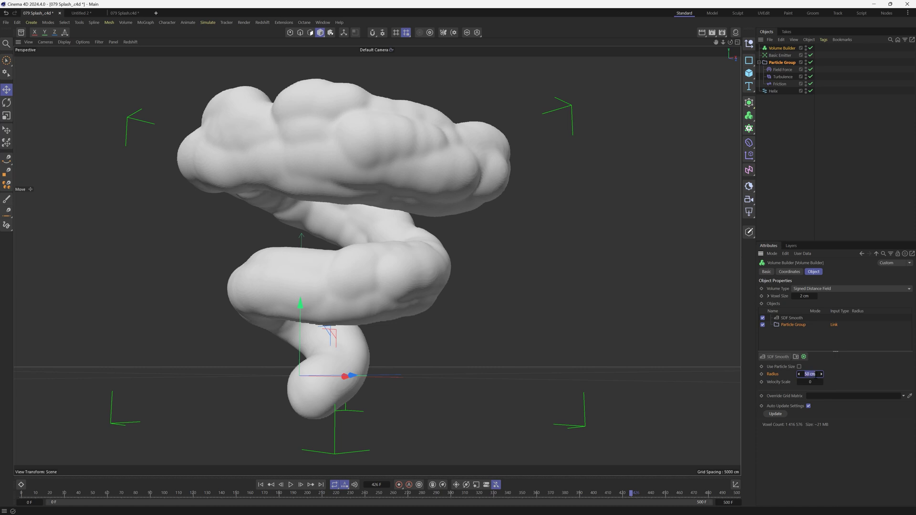
{"action": "type", "text": "5"}
{"action": "key", "text": "Return"}
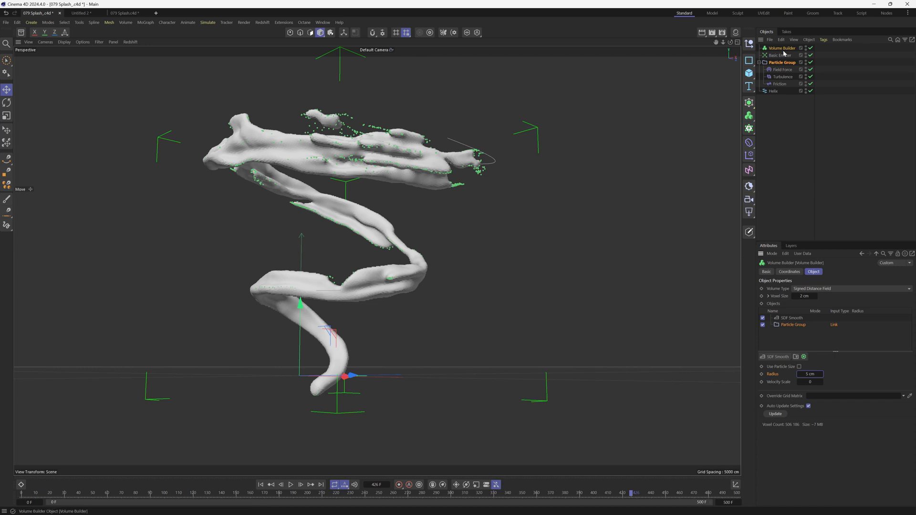
Wrap the Volume Builder in a Volume Mesher and preview the meshed splash to frame 247
{"action": "left_click", "coordinate": [748, 115]}
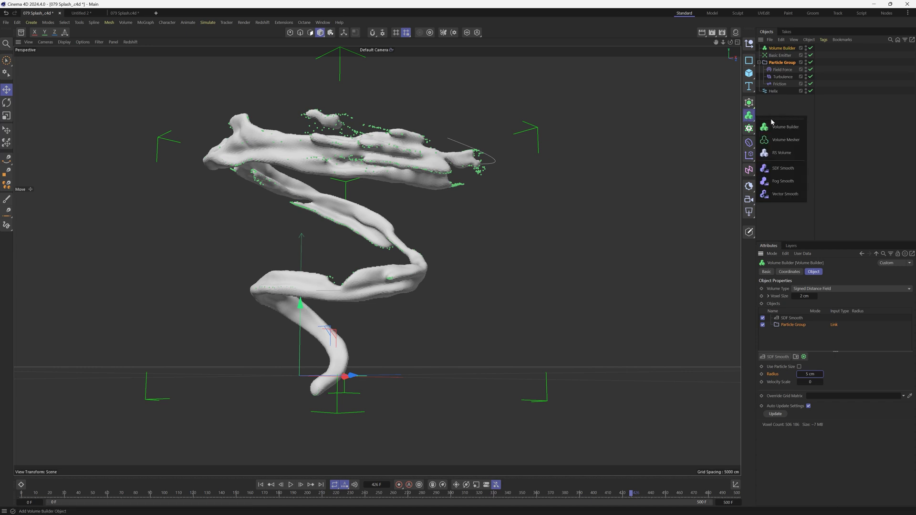
{"action": "left_click", "coordinate": [785, 140]}
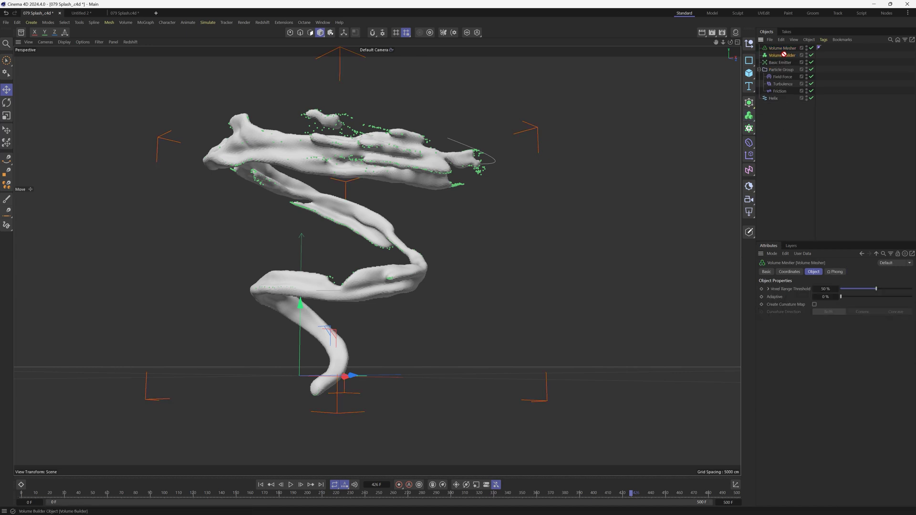
{"action": "left_click", "coordinate": [366, 222]}
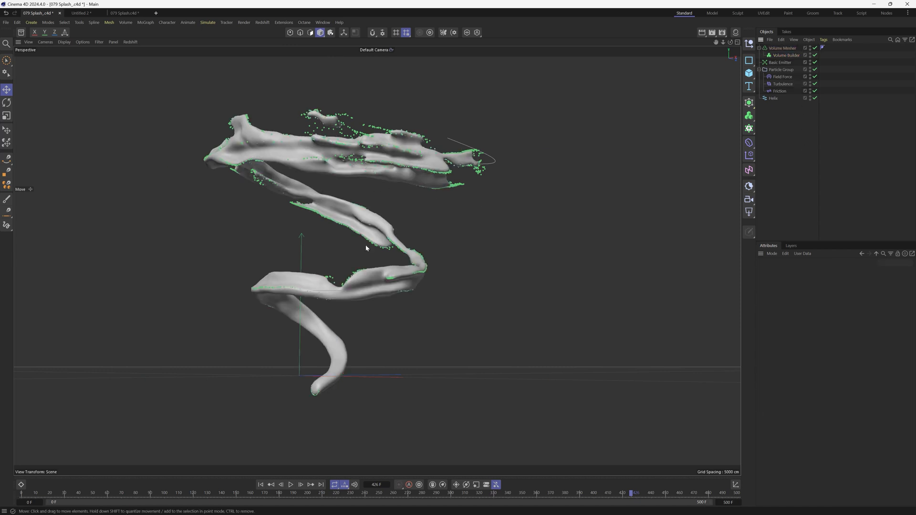
{"action": "key", "text": "F8"}
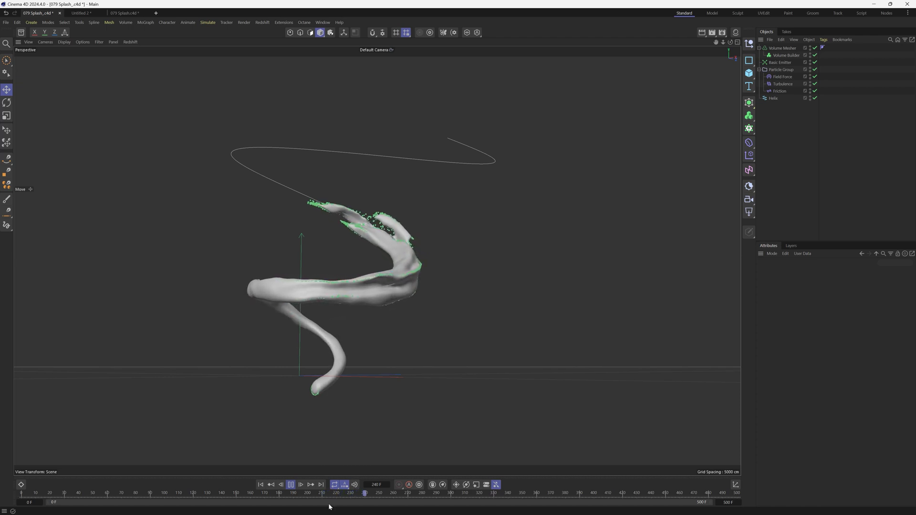
{"action": "key", "text": "F8"}
Bake the Volume Mesher with Bake as Alembic + Delete
{"action": "left_click", "coordinate": [784, 48]}
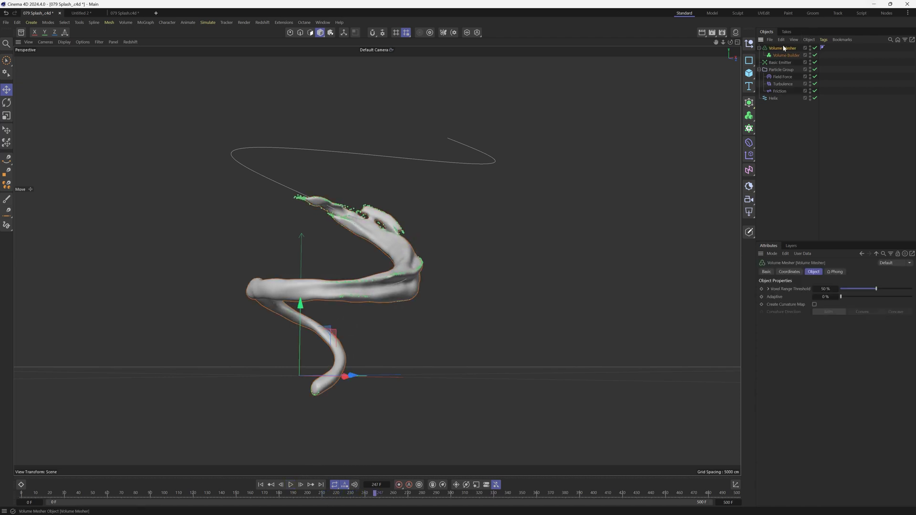
{"action": "right_click", "coordinate": [785, 49]}
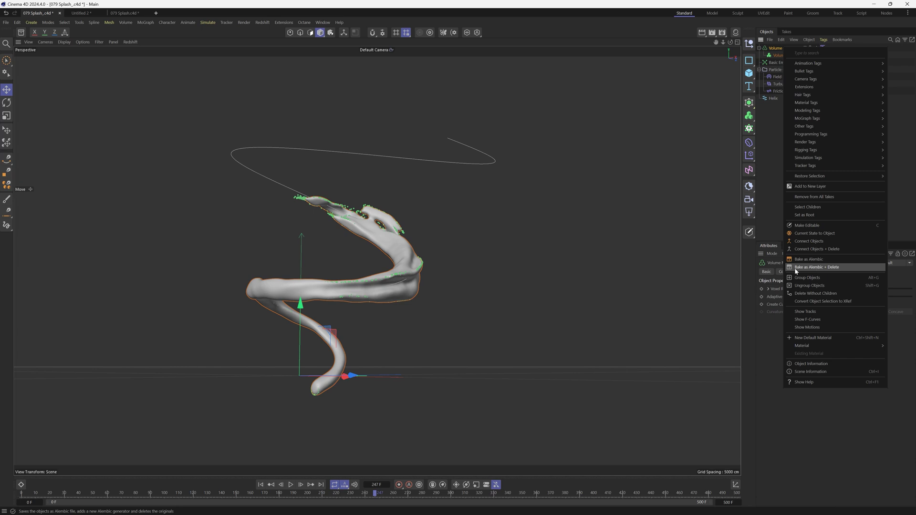
{"action": "left_click", "coordinate": [819, 269]}
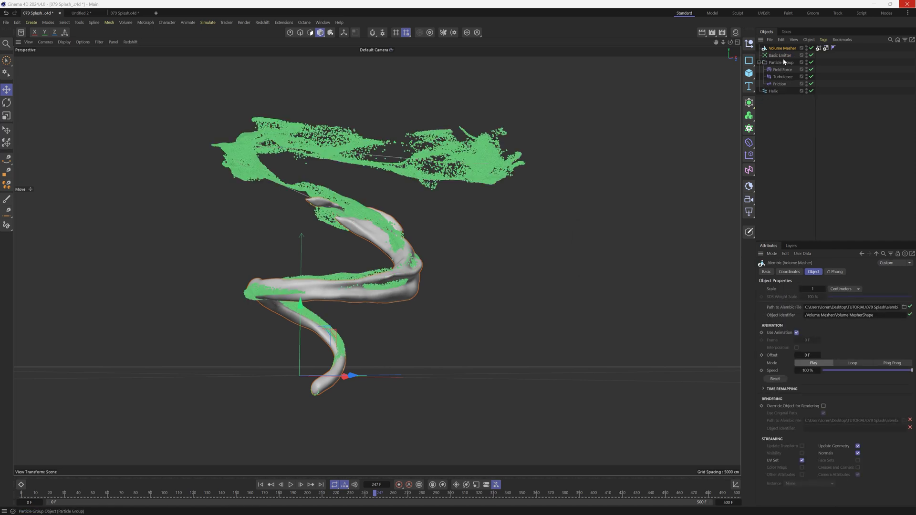
{"action": "left_click", "coordinate": [784, 56]}
Delete the leftover Particle Group, disable the Helix, and play the baked splash to full growth
{"action": "key", "text": "Delete"}
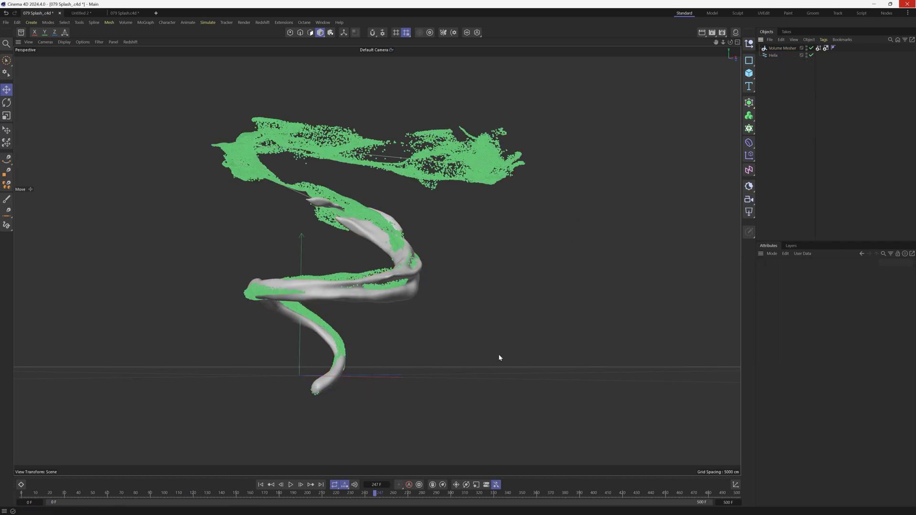
{"action": "left_click", "coordinate": [261, 484]}
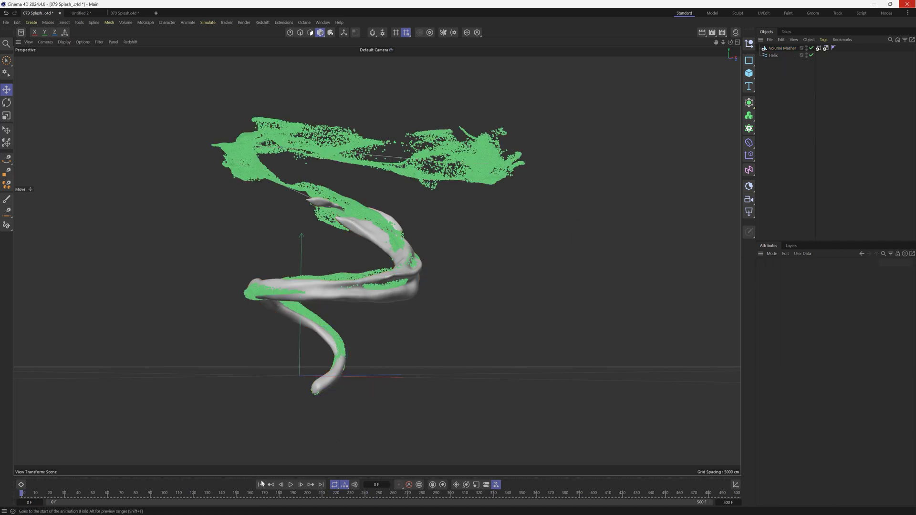
{"action": "left_click", "coordinate": [811, 55]}
{"action": "left_click", "coordinate": [290, 485]}
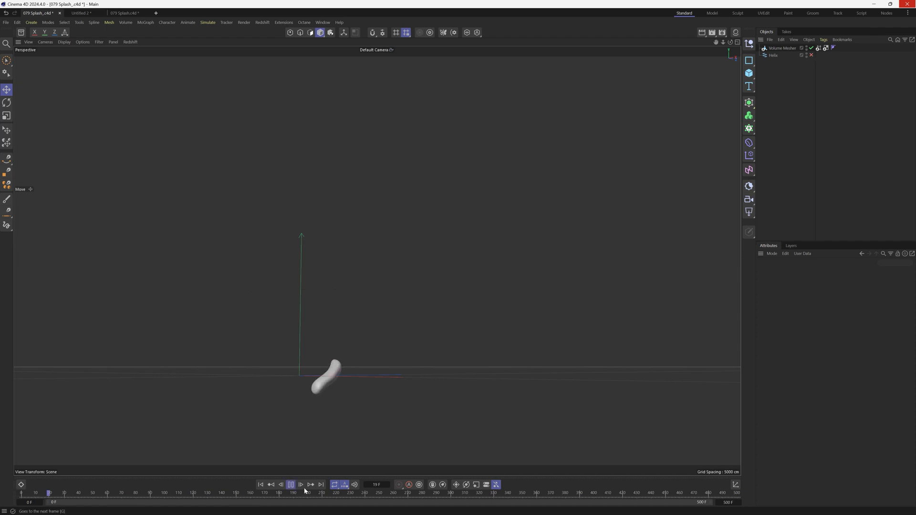
{"action": "left_click_drag", "start_coordinate": [163, 495], "coordinate": [631, 492]}
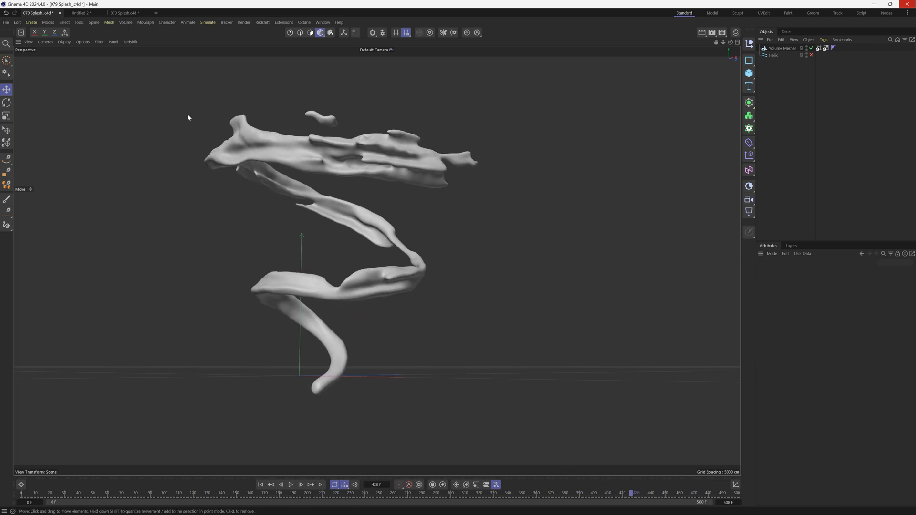
{"action": "left_click", "coordinate": [117, 13]}
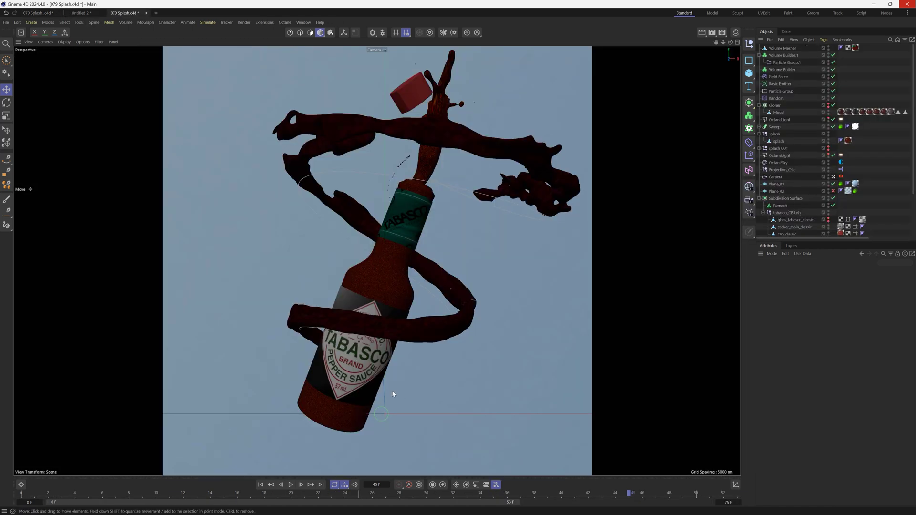
Select the splash mesh wrapped around the Tabasco bottle in the viewport
{"action": "left_click", "coordinate": [434, 110]}
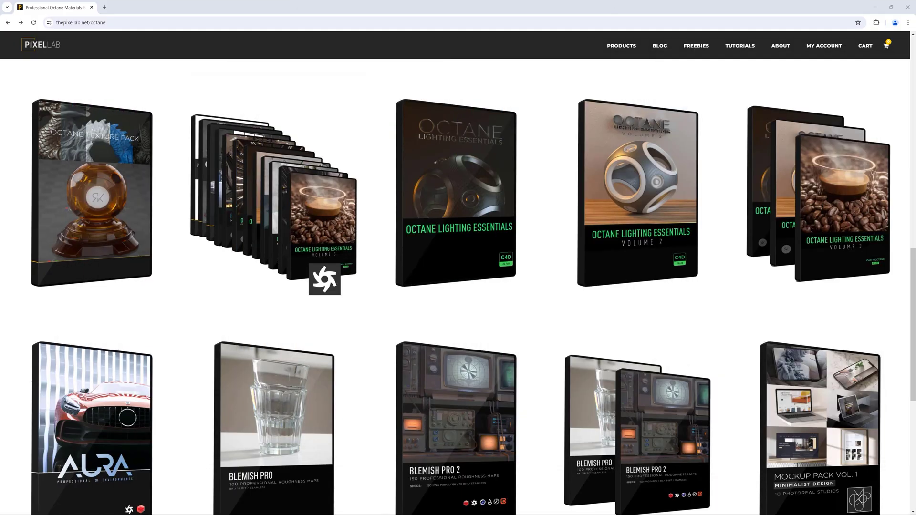
Open the Octane Lighting Essentials Volume 2 page and scroll down to lighting scenes 10 and 11
{"action": "left_click", "coordinate": [637, 200]}
{"action": "scroll", "coordinate": [902, 89], "scroll_direction": "down", "scroll_amount": 15}
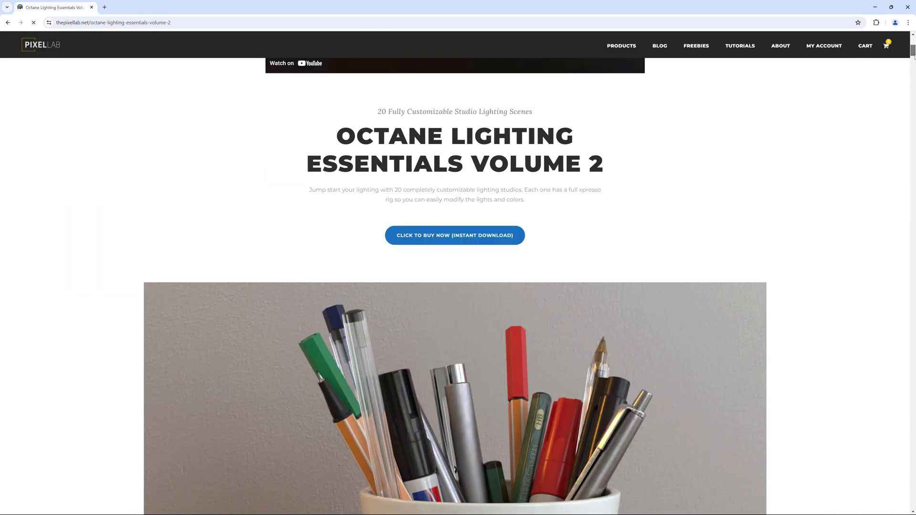
{"action": "scroll", "coordinate": [455, 286], "scroll_direction": "down", "scroll_amount": 4}
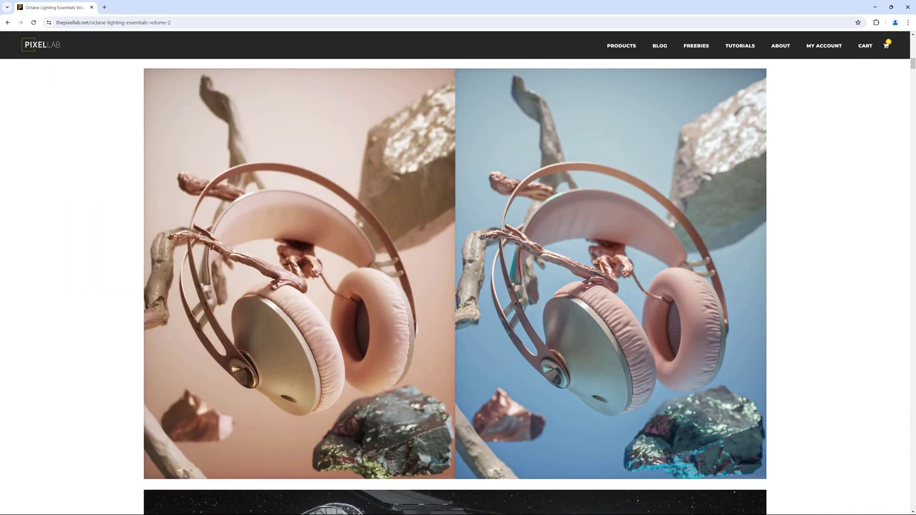
{"action": "scroll", "coordinate": [455, 286], "scroll_direction": "down", "scroll_amount": 15}
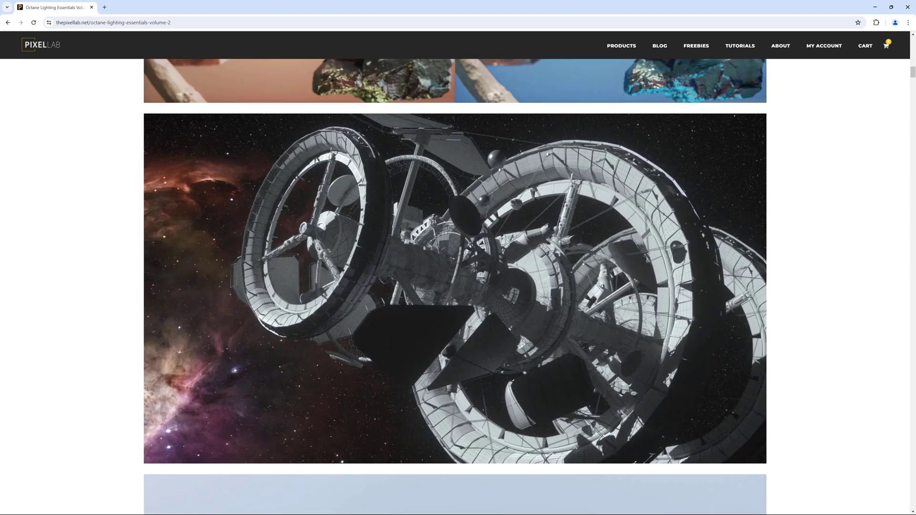
{"action": "scroll", "coordinate": [456, 286], "scroll_direction": "down", "scroll_amount": 18}
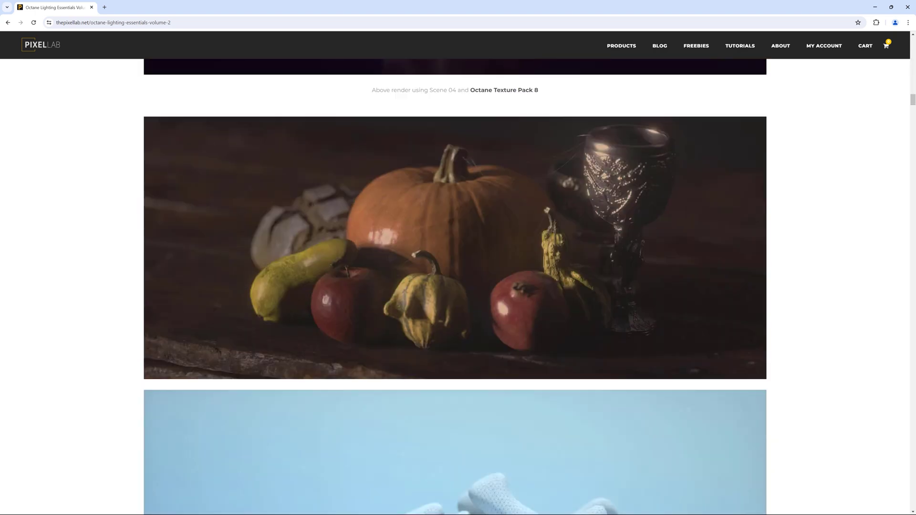
{"action": "scroll", "coordinate": [455, 286], "scroll_direction": "down", "scroll_amount": 20}
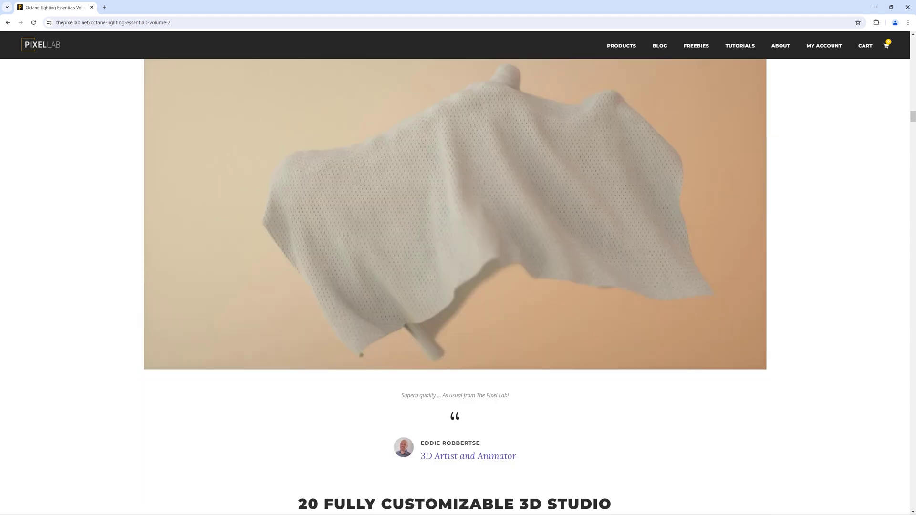
{"action": "scroll", "coordinate": [455, 286], "scroll_direction": "down", "scroll_amount": 6}
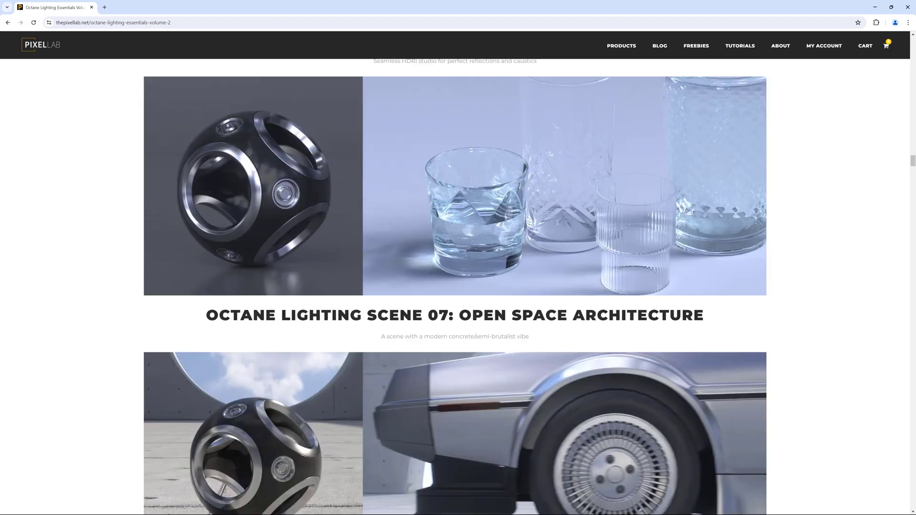
{"action": "scroll", "coordinate": [455, 286], "scroll_direction": "down", "scroll_amount": 15}
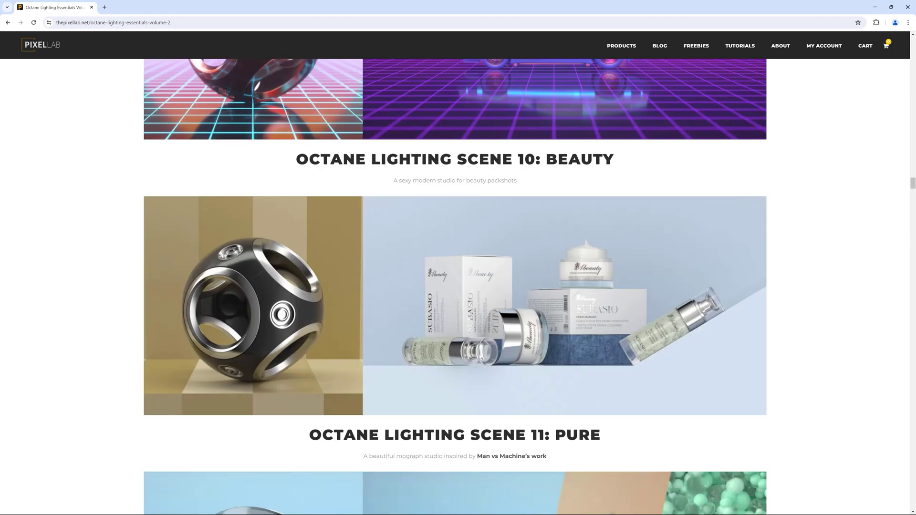